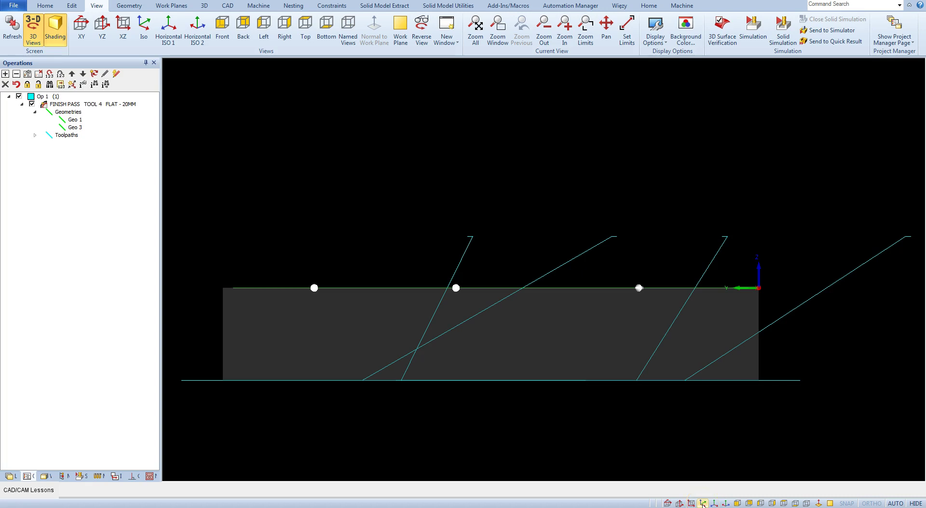
Edit the FINISH PASS operation's lead-in to use an arc, with both the ramp angle and sloping turned off
click(703, 503)
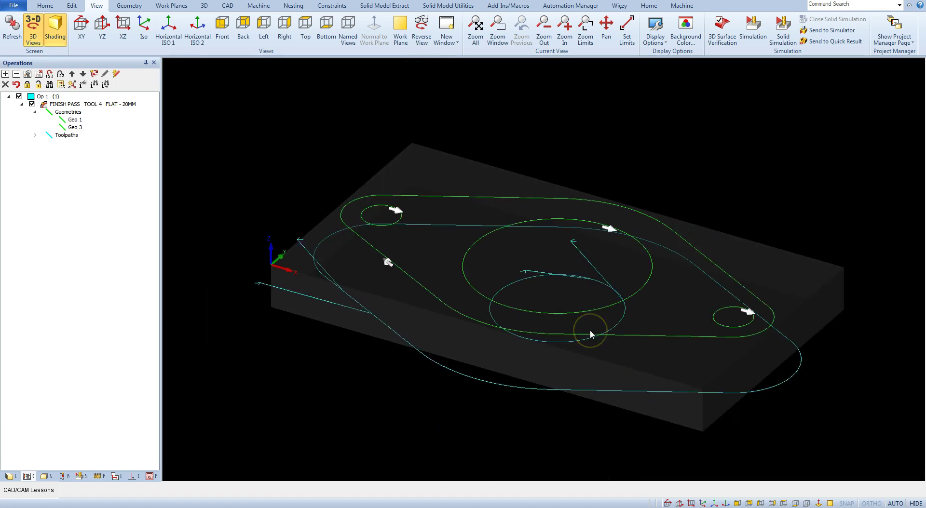
right_click(116, 104)
click(136, 109)
drag(198, 12, 324, 104)
click(259, 114)
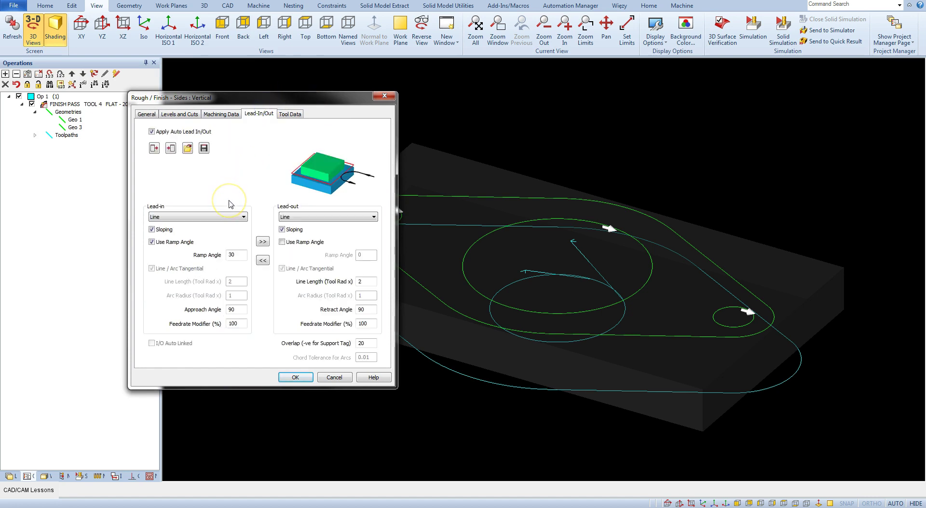
click(217, 217)
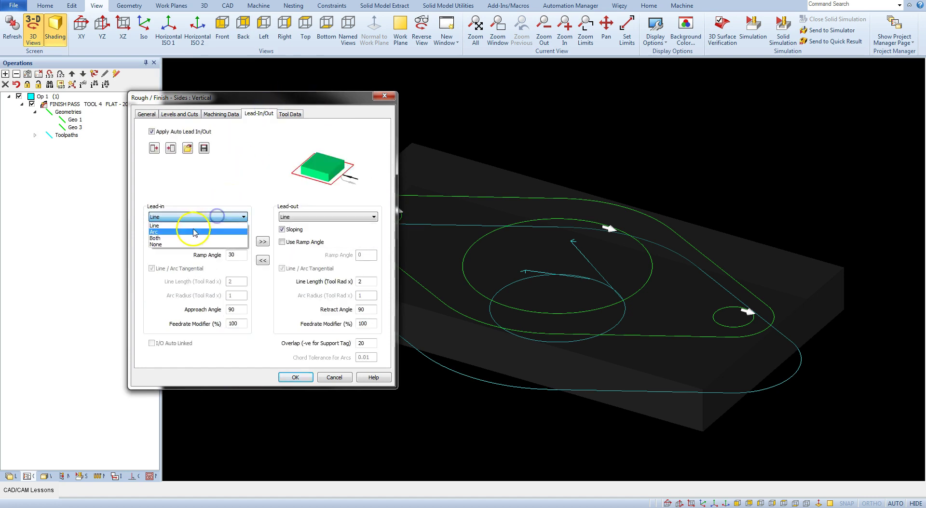
click(156, 232)
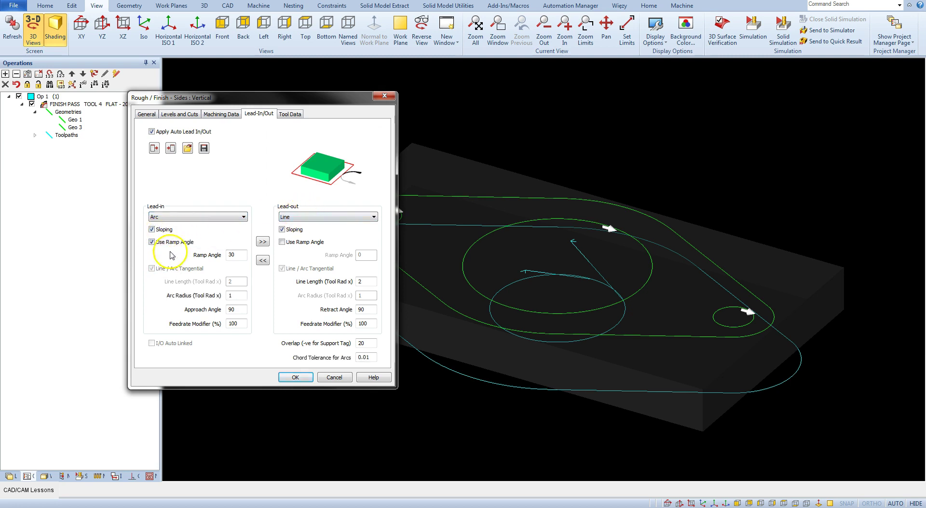
click(152, 242)
click(152, 230)
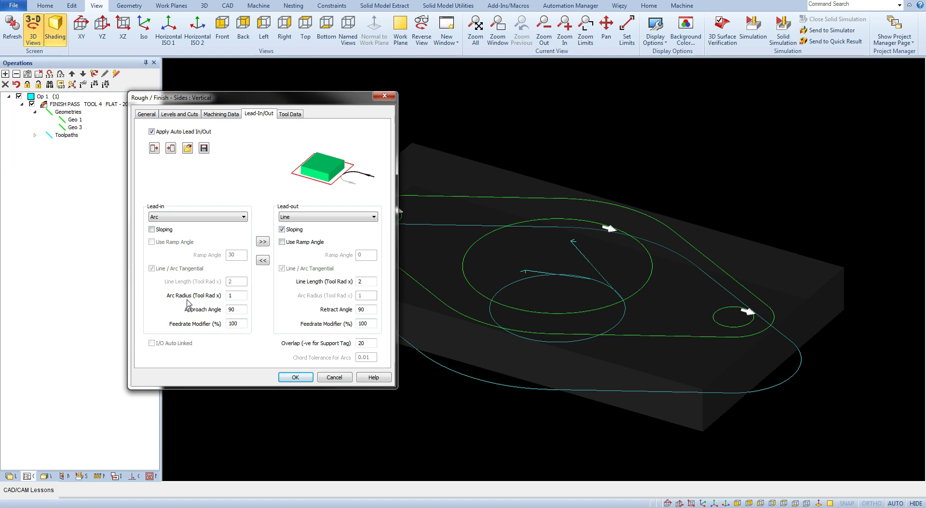
Set the lead-out to an arc with radius factor 3, retract angle 45 and no sloping, and apply it to the toolpath
click(321, 217)
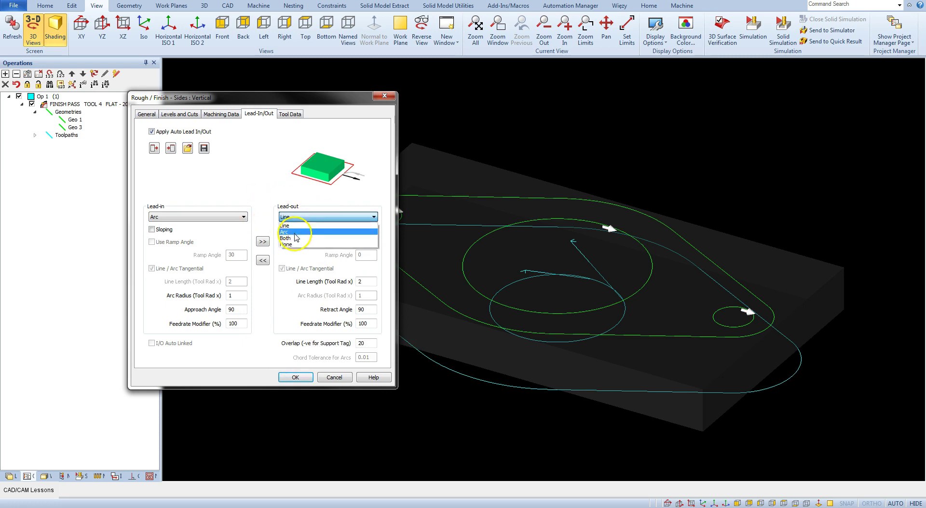
click(289, 231)
double_click(363, 295)
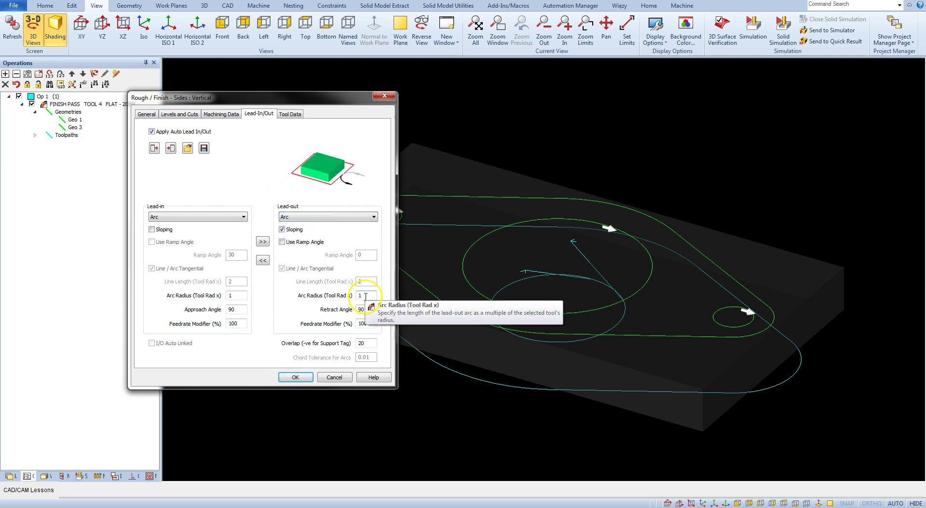
text(3)
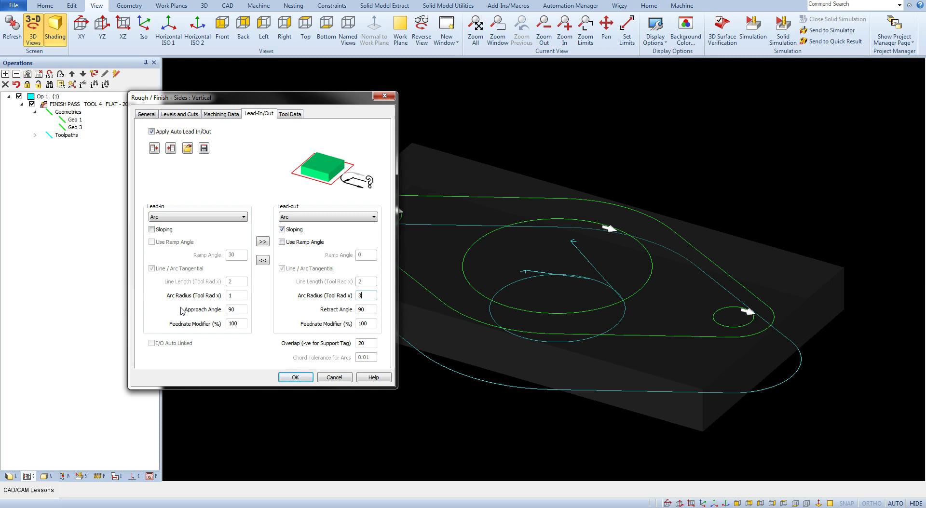
double_click(359, 309)
text(45)
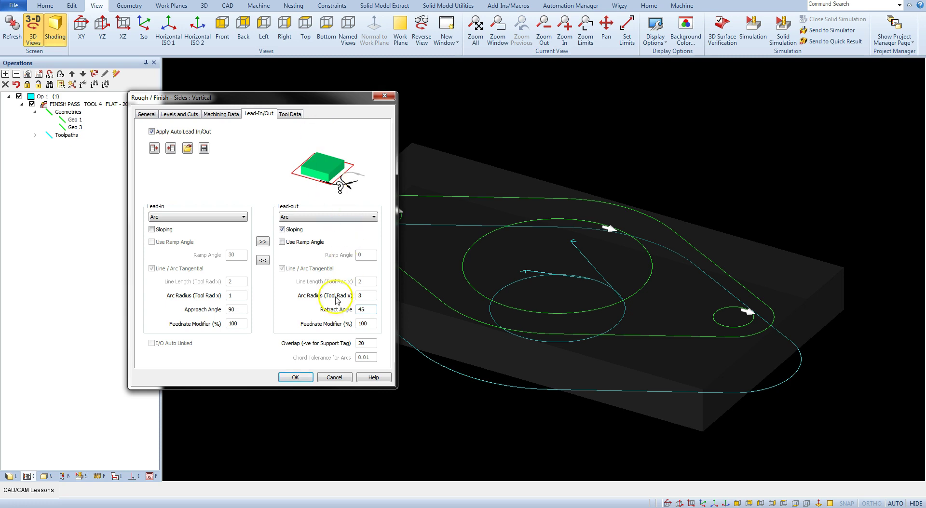
click(282, 231)
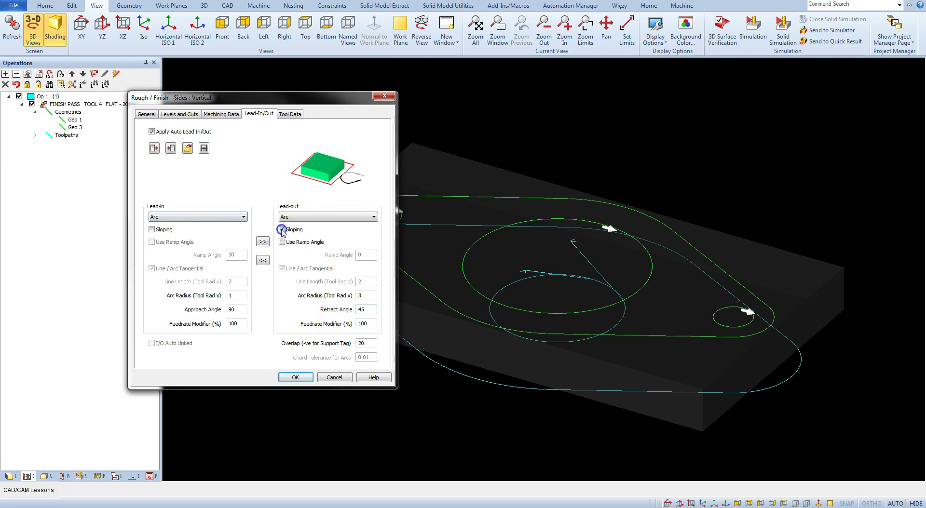
click(294, 378)
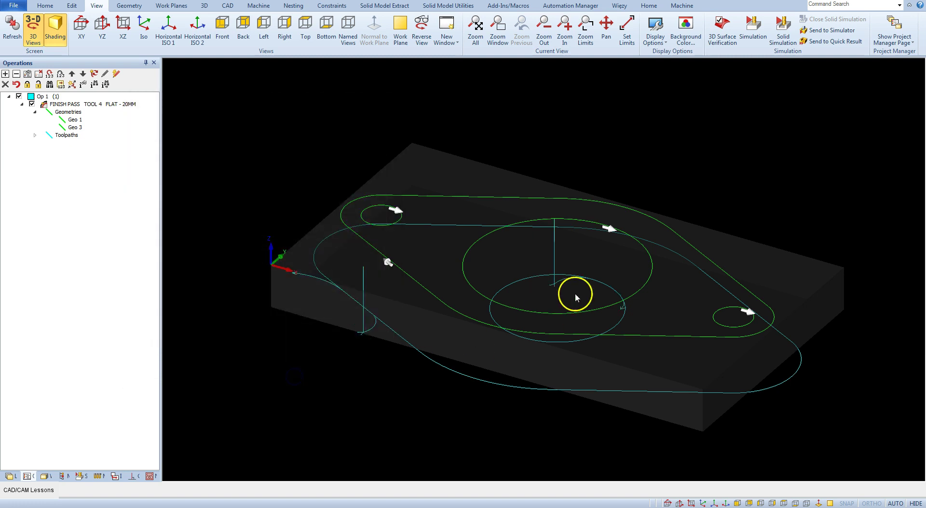
click(667, 503)
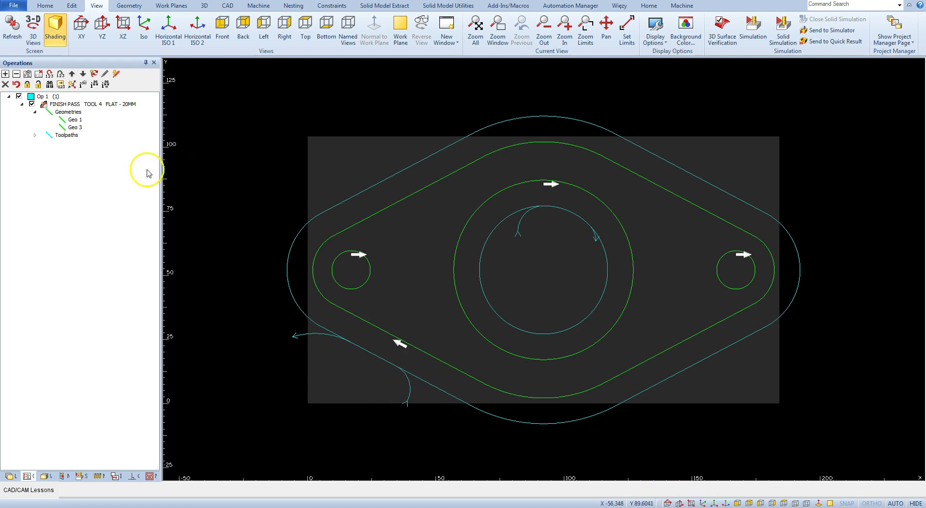
Turn on sloping for the finish pass's arc lead-in and update the toolpath
middle_drag(680, 444, 102, 108)
right_click(102, 106)
click(128, 111)
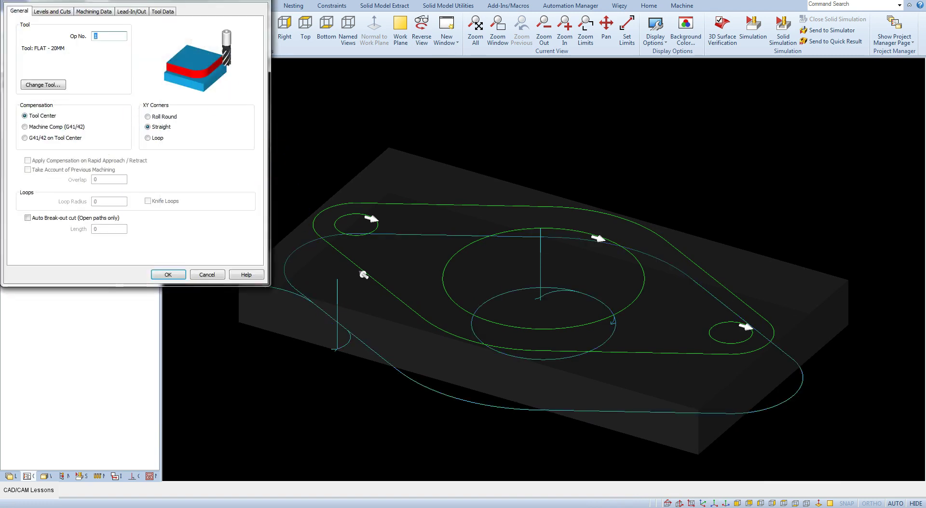
drag(129, 2, 219, 103)
click(222, 110)
click(116, 226)
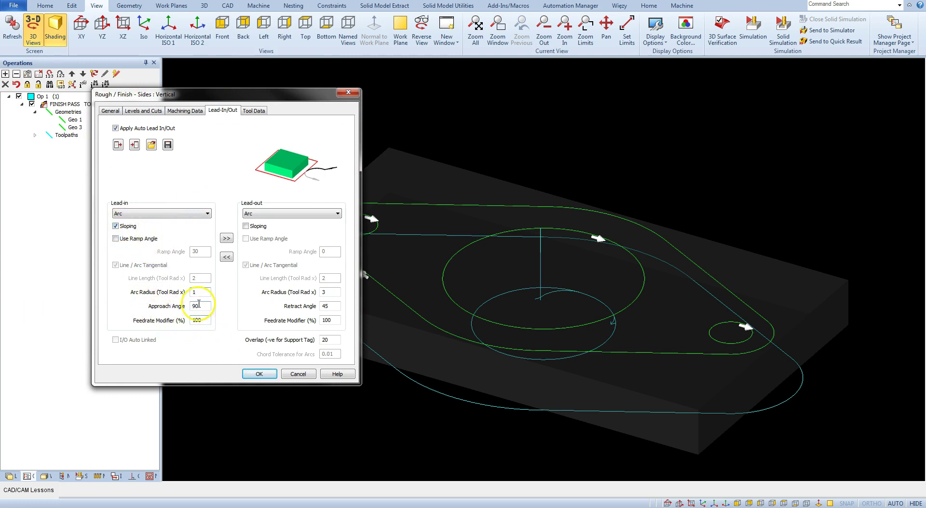
click(258, 374)
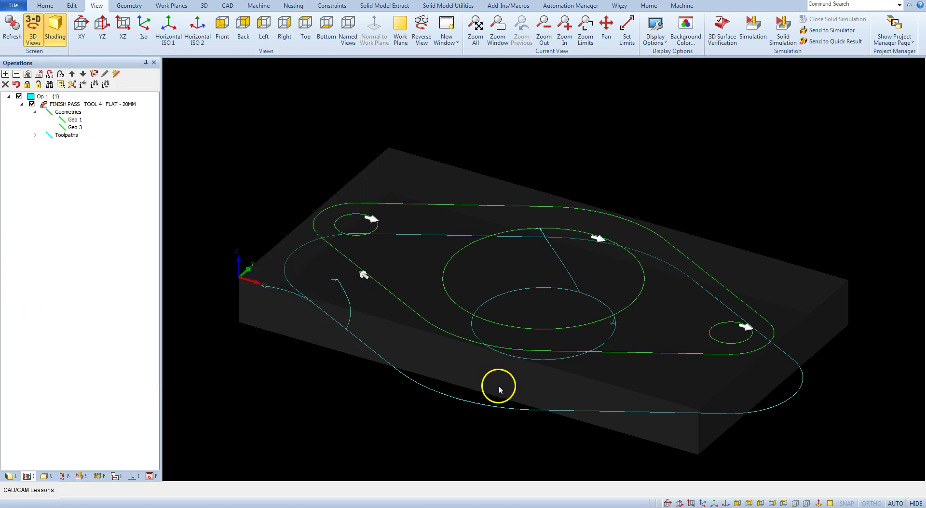
Turn sloping back off for the finish pass's arc lead-in and view the updated toolpath in the XY plane
middle_drag(434, 438, 453, 346)
click(703, 504)
click(109, 104)
right_click(109, 105)
click(131, 110)
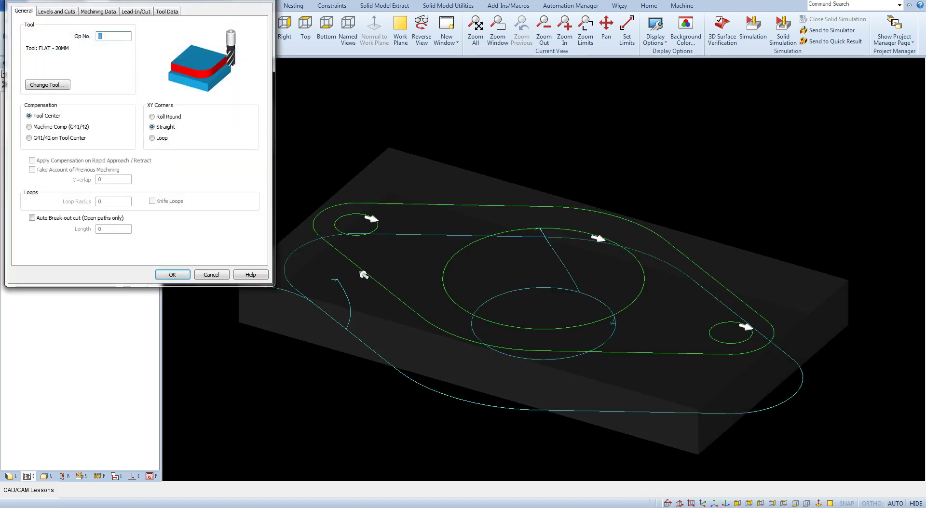
click(223, 130)
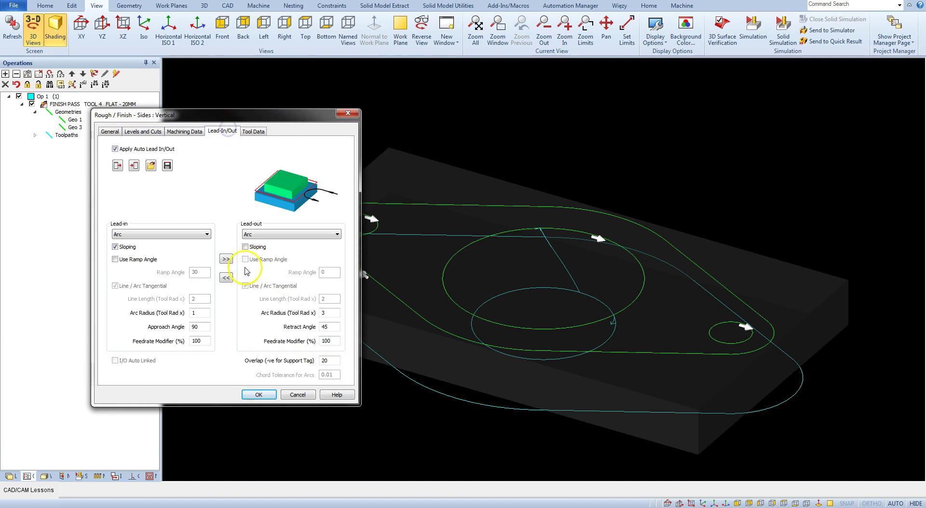
click(115, 247)
click(256, 395)
click(667, 503)
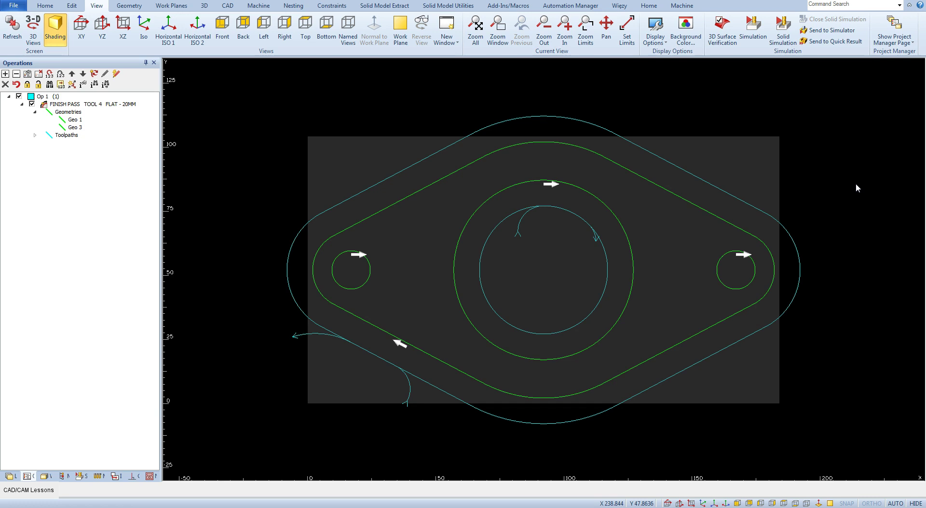
Set both the lead-in and lead-out types of the finish pass to Both and update the toolpath
click(114, 104)
right_click(113, 105)
click(137, 109)
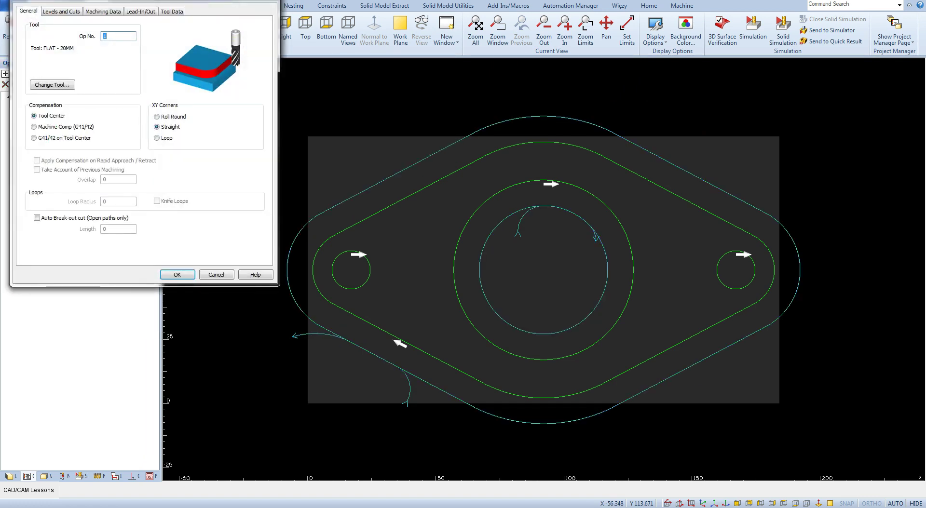
drag(359, 117, 385, 111)
click(308, 126)
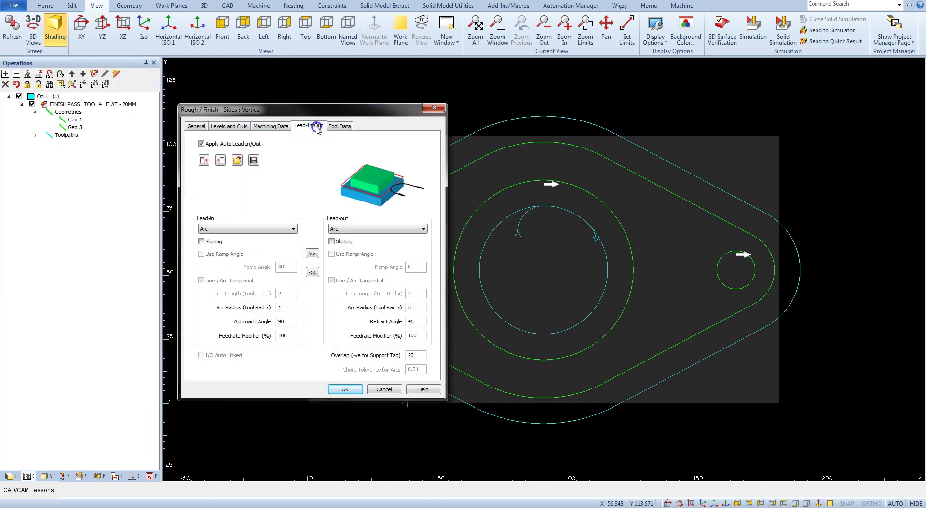
click(251, 234)
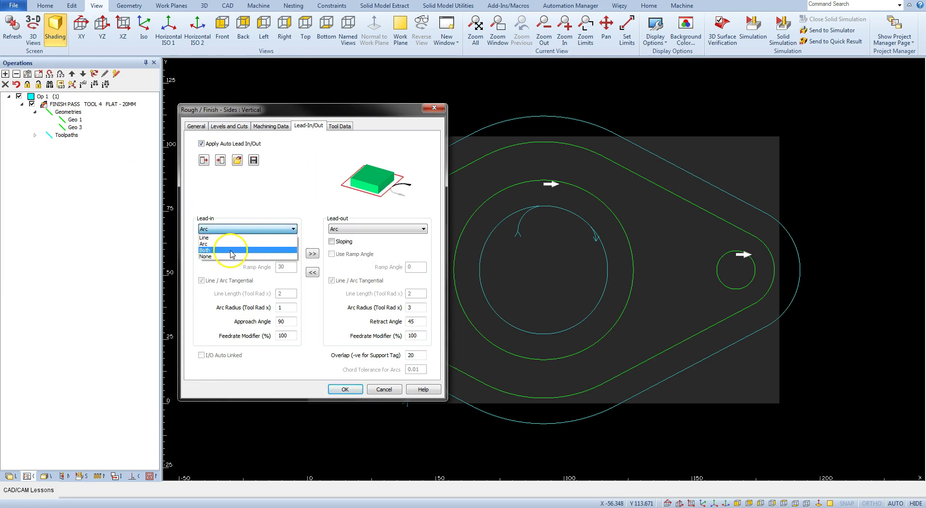
click(226, 253)
click(352, 229)
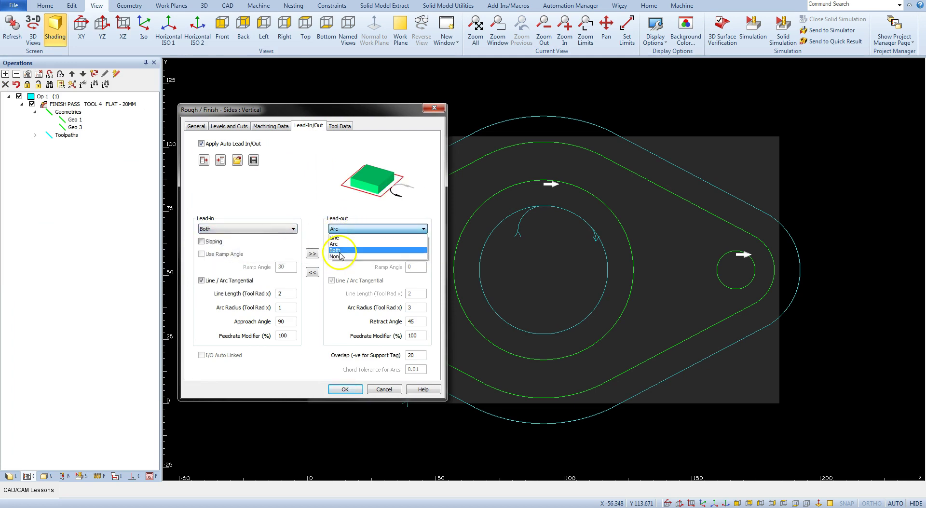
click(342, 250)
click(526, 283)
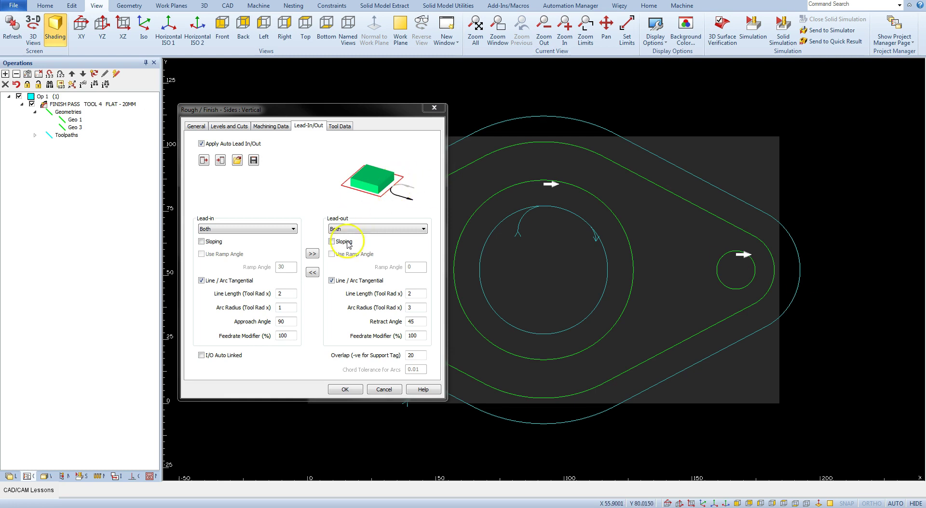
click(346, 389)
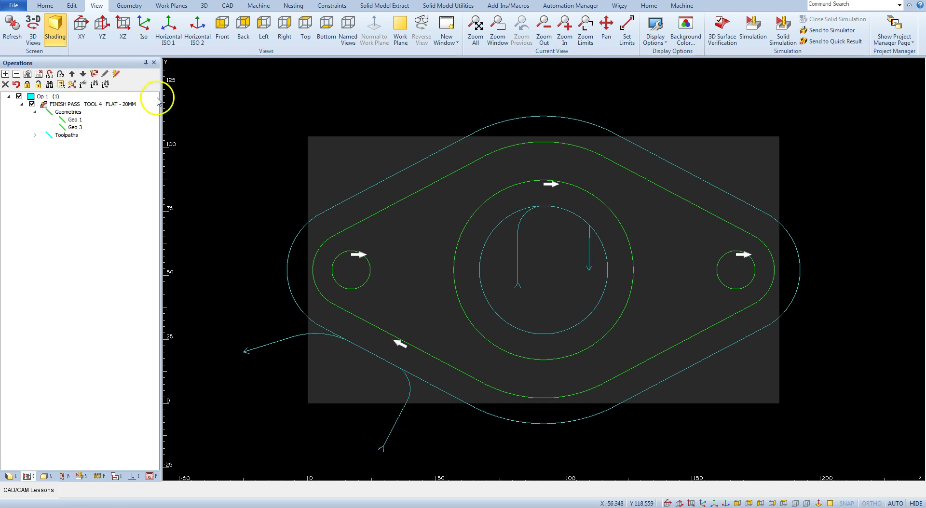
Reopen the finish pass's lead-in/out settings and examine the options for getting or storing defaults and loading or saving data files
click(99, 104)
right_click(99, 105)
click(121, 118)
drag(174, 10, 333, 119)
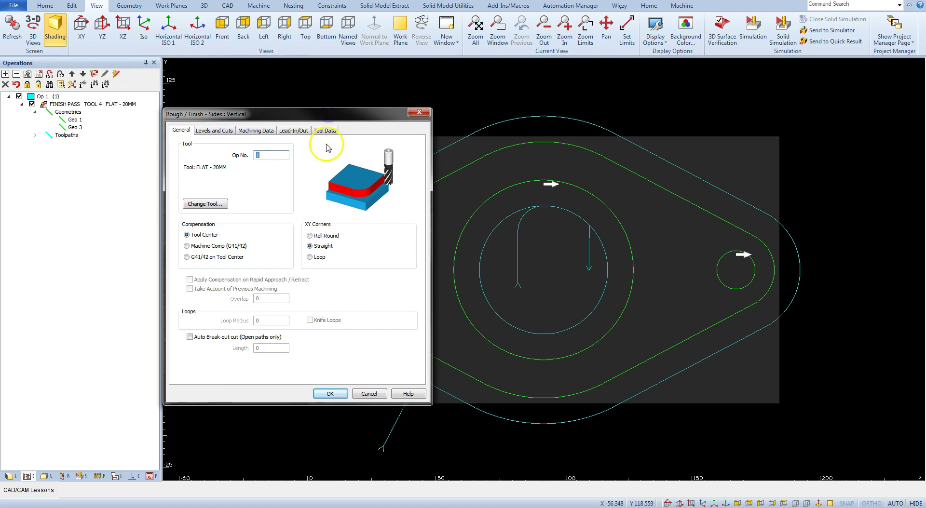
click(301, 131)
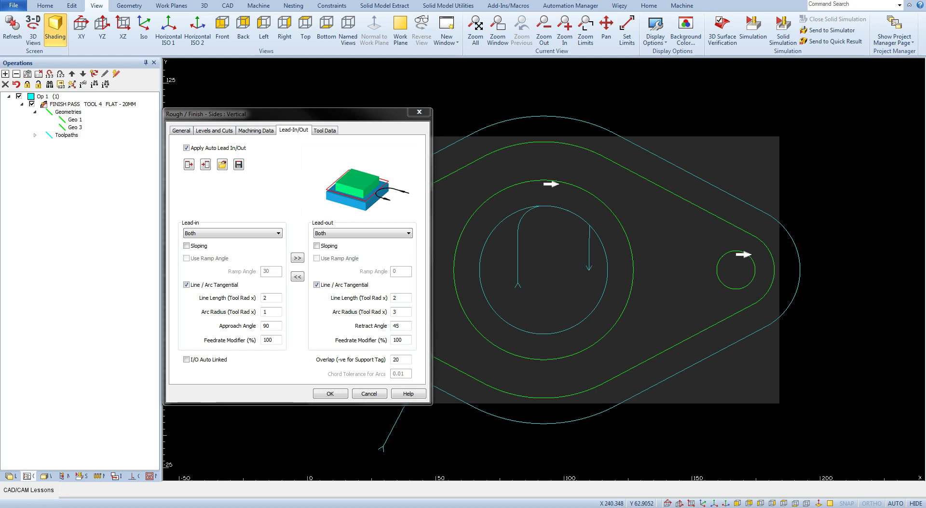
click(306, 126)
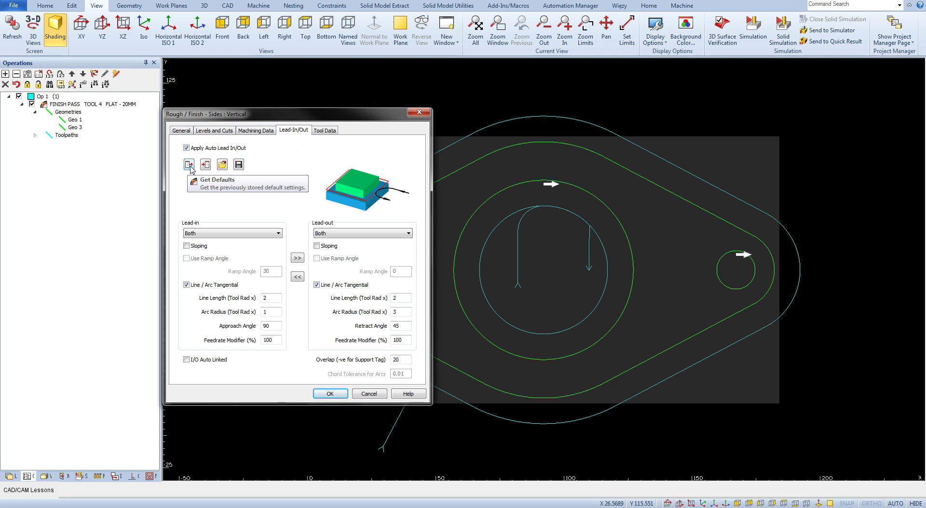
click(206, 168)
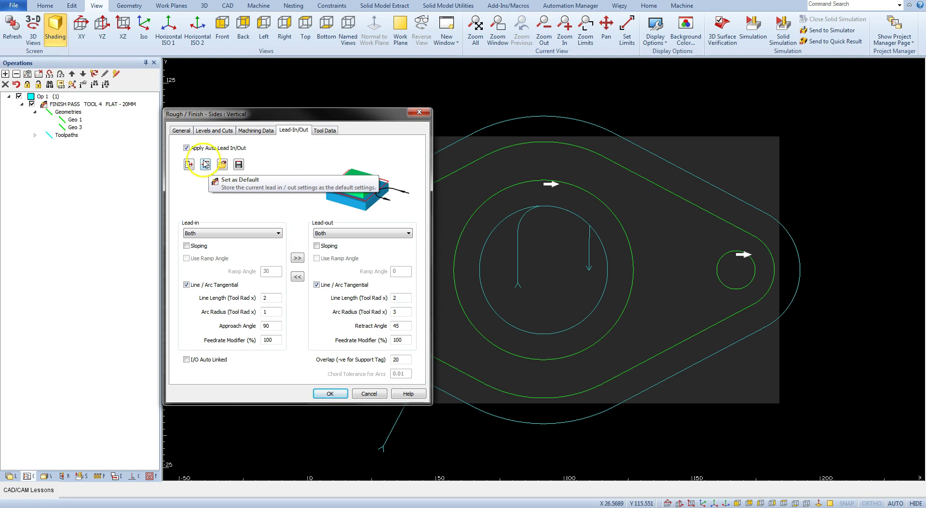
click(187, 166)
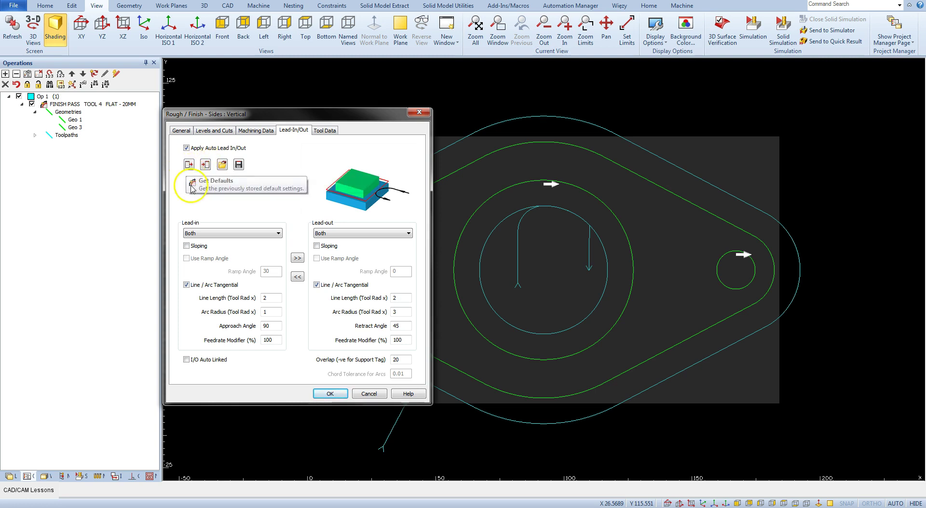
click(222, 165)
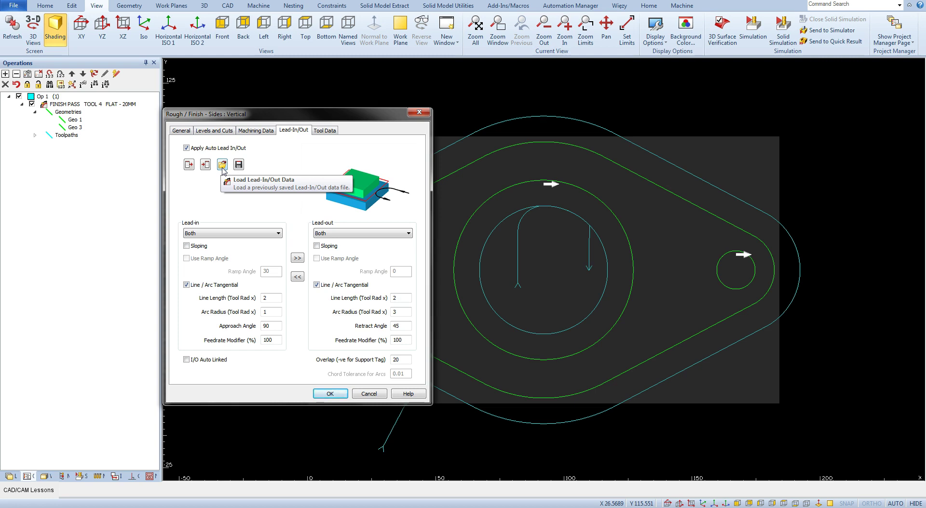
click(238, 166)
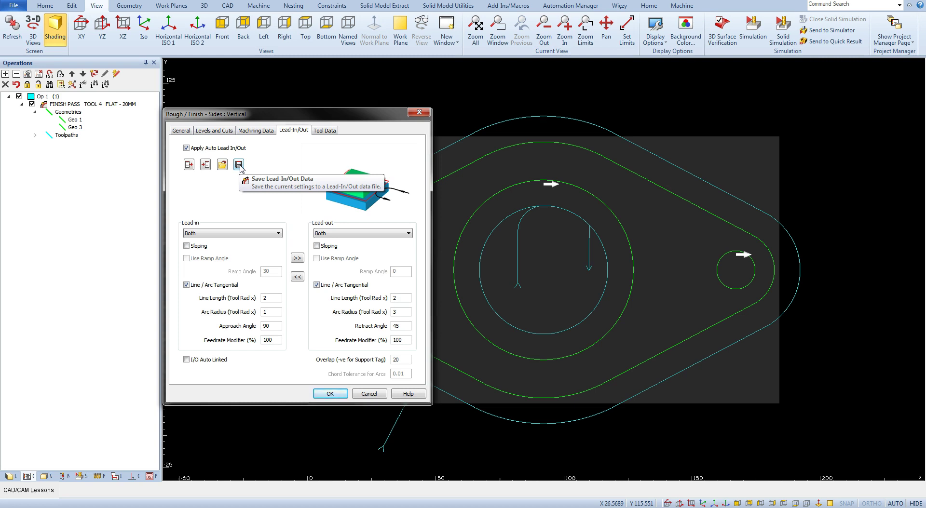
click(223, 167)
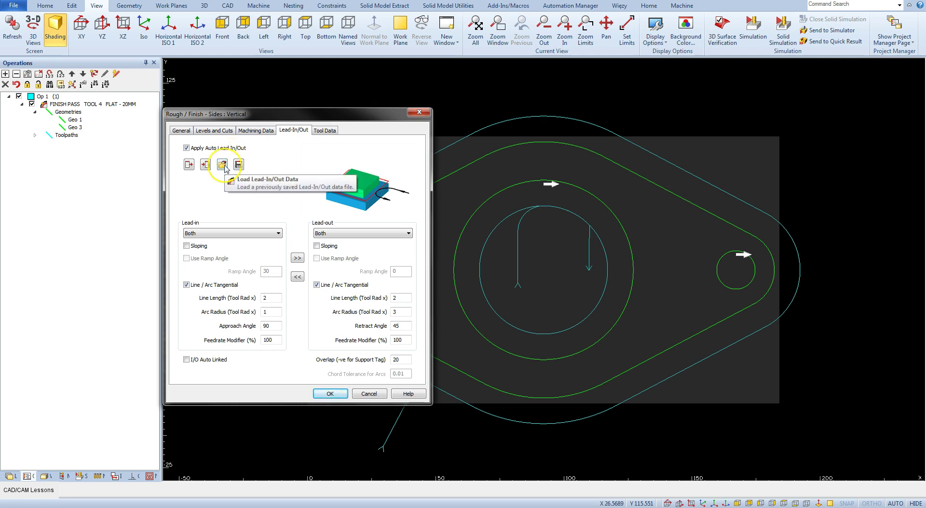